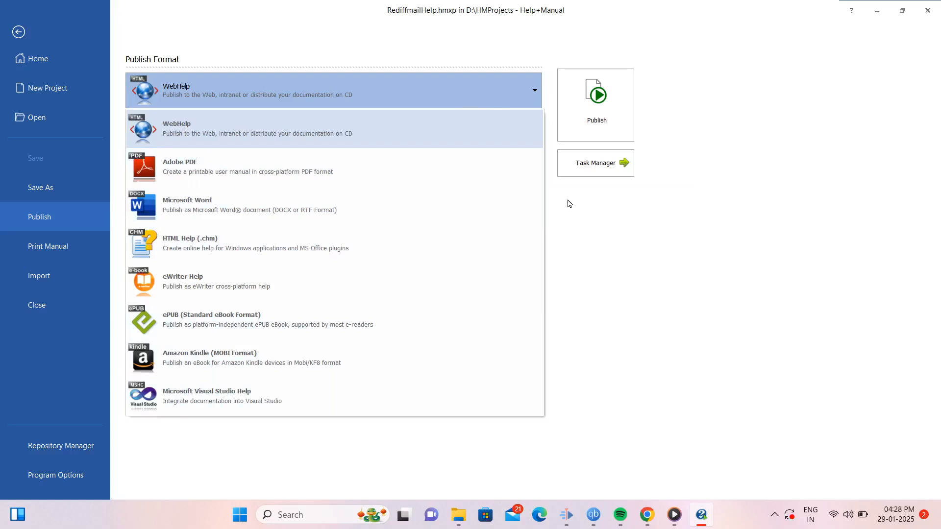
# Step: Choose HTML Help (.chm) as the publish format for the project
pyautogui.click(327, 253)
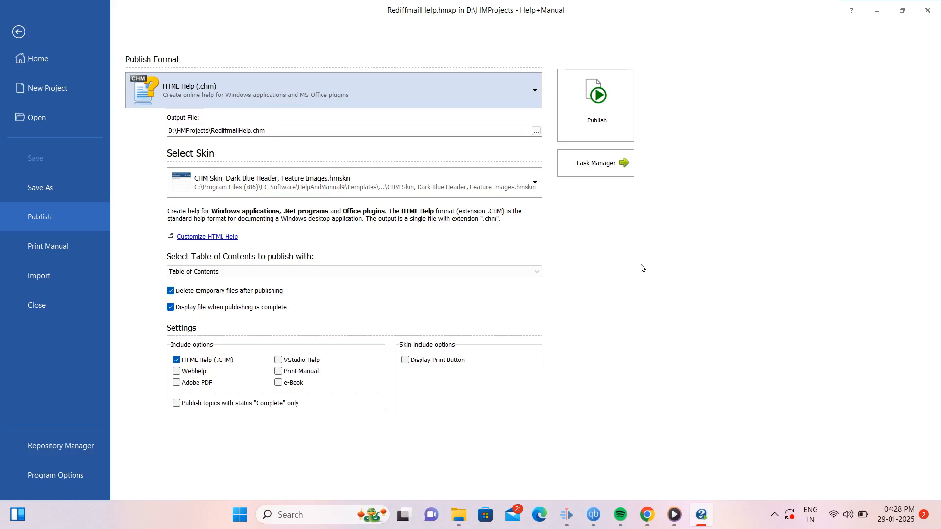
# Step: Switch to Chrome to examine the HTML Help Workshop download entry on the compiler page, and return to Help+Manual
pyautogui.click(647, 515)
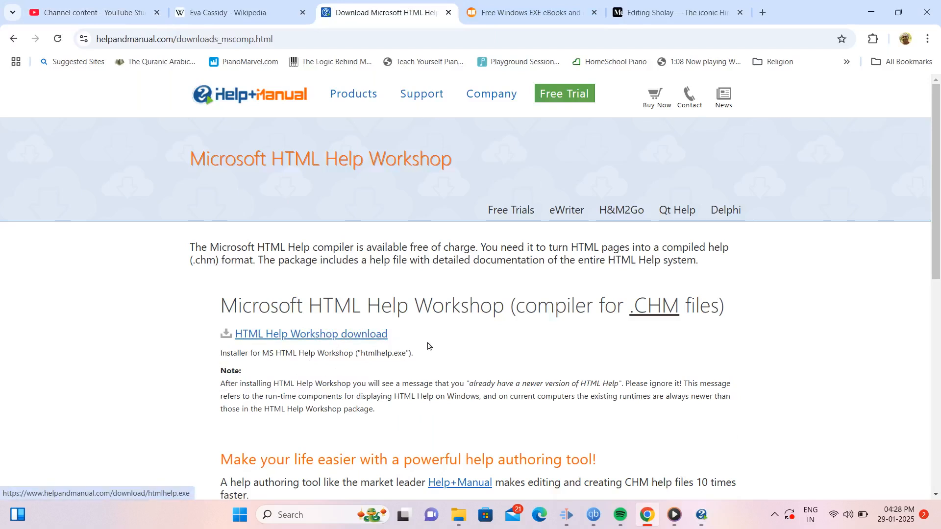
pyautogui.moveTo(430, 336); pyautogui.dragTo(231, 334)
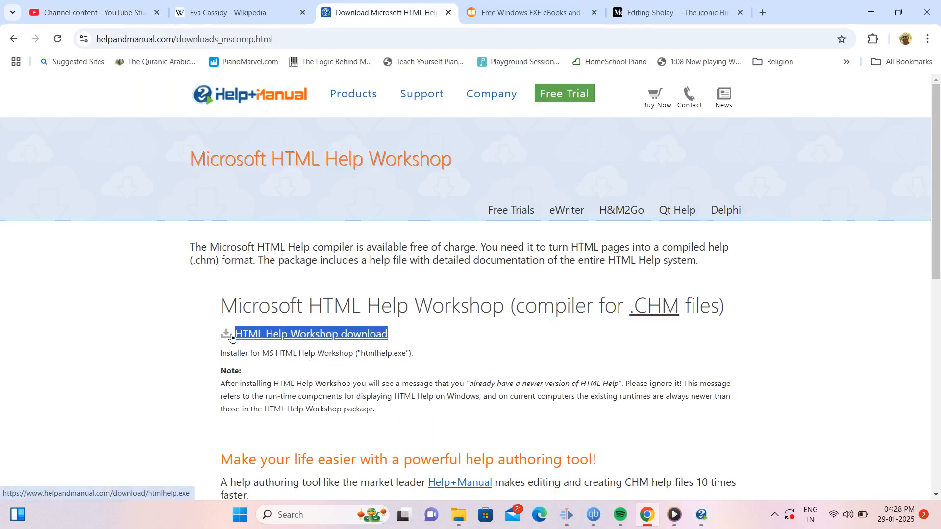
pyautogui.click(447, 338)
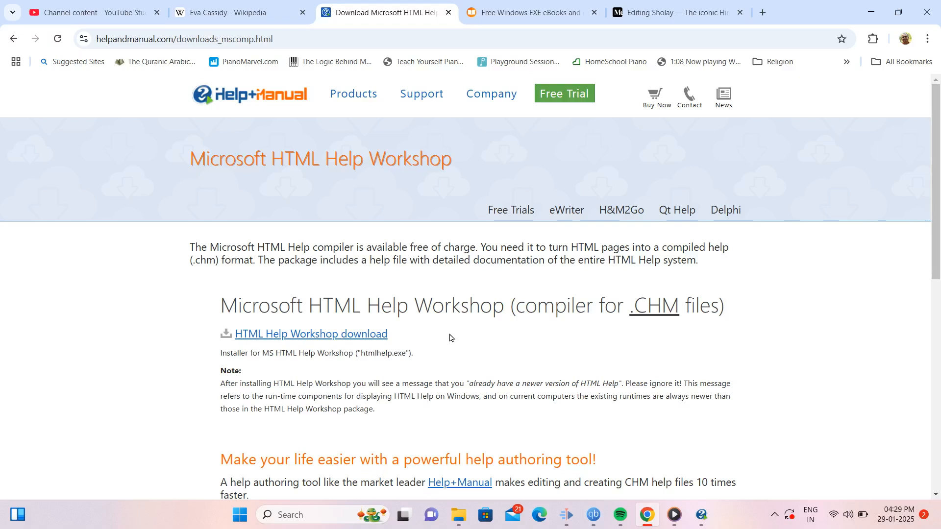
pyautogui.moveTo(676, 516)
pyautogui.click(674, 481)
pyautogui.click(701, 515)
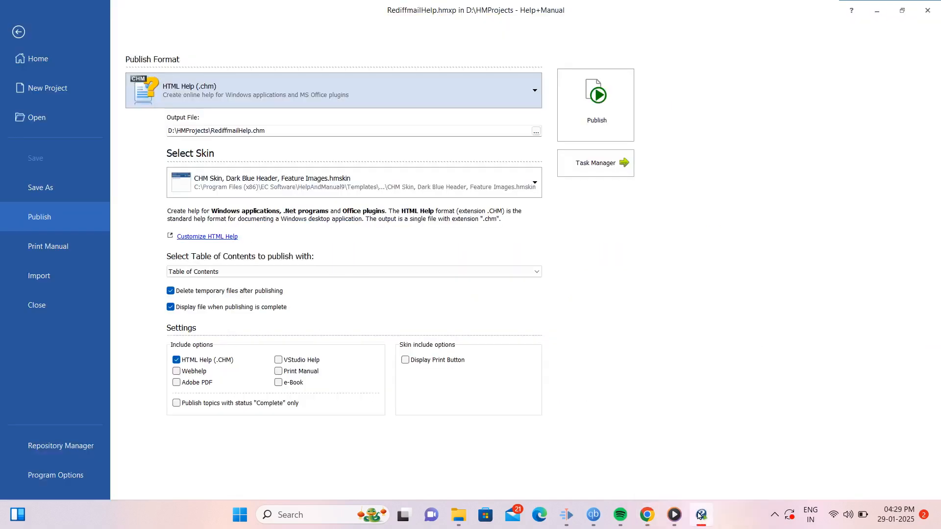
# Step: Load the skin "CHM Skin, Dark Blue Header, Feature Images" from the HTML Skins folder and publish the project as HTML Help
pyautogui.click(533, 185)
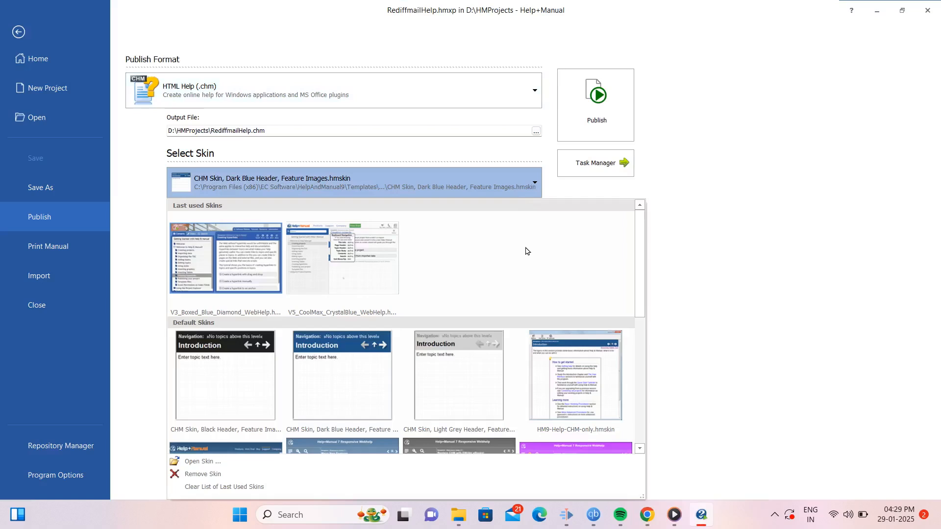
pyautogui.scroll(-10, 525, 247)
pyautogui.scroll(10, 523, 250)
pyautogui.click(205, 463)
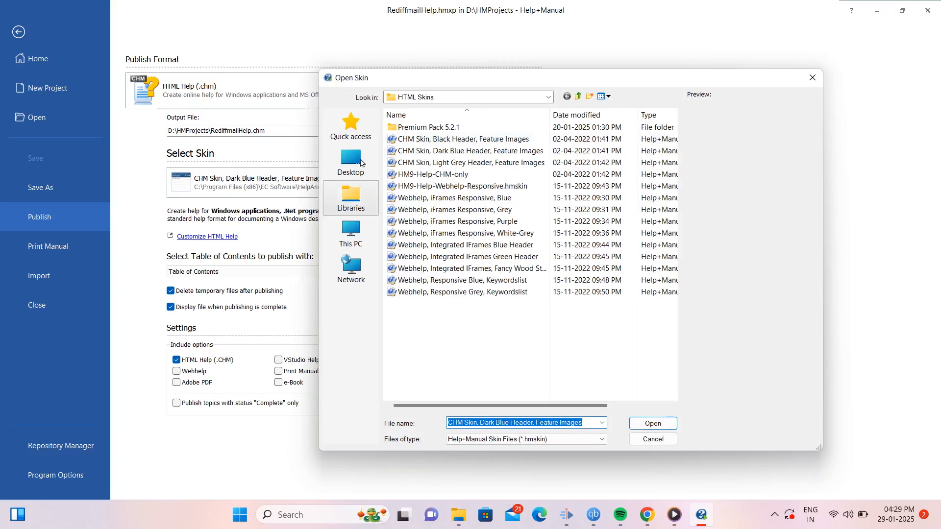
pyautogui.click(428, 152)
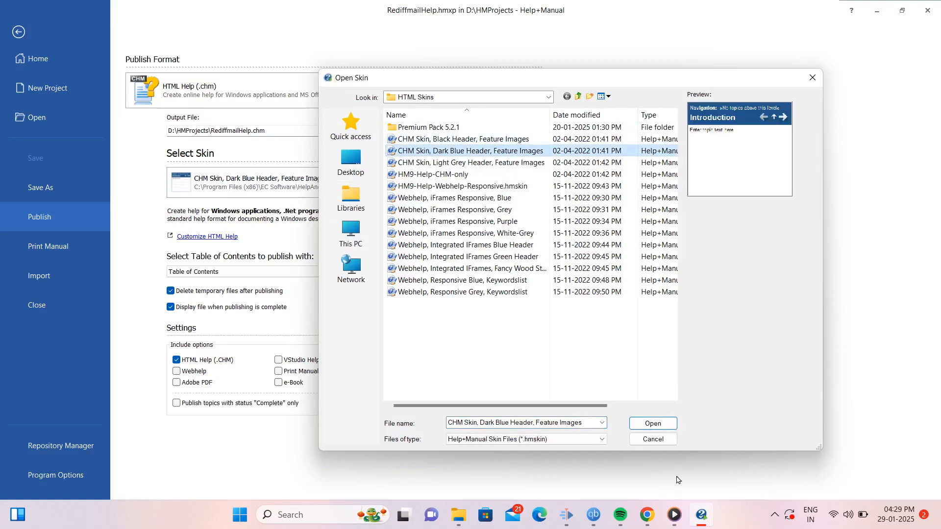
pyautogui.click(652, 424)
pyautogui.click(602, 122)
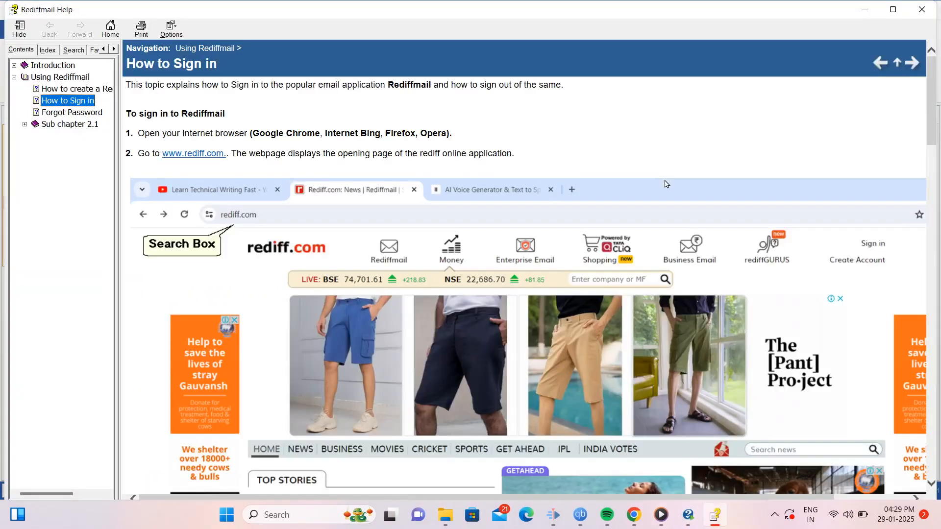
# Step: Examine the keyword index and search page of the compiled Rediffmail Help, and return to its contents list
pyautogui.click(47, 51)
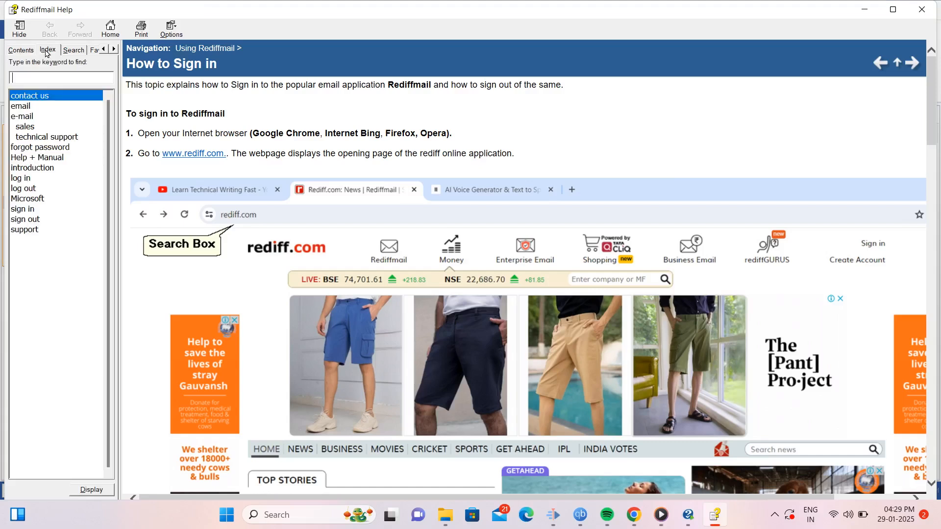
pyautogui.click(72, 51)
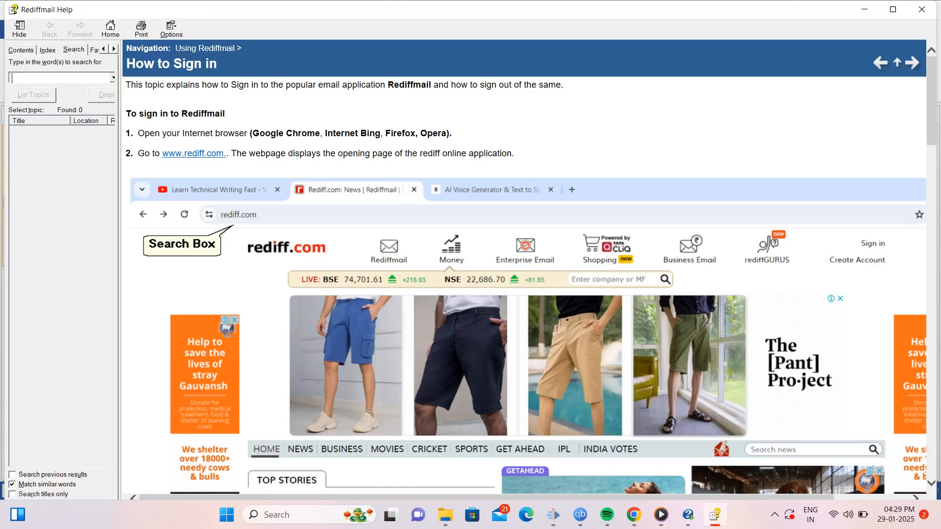
pyautogui.click(15, 51)
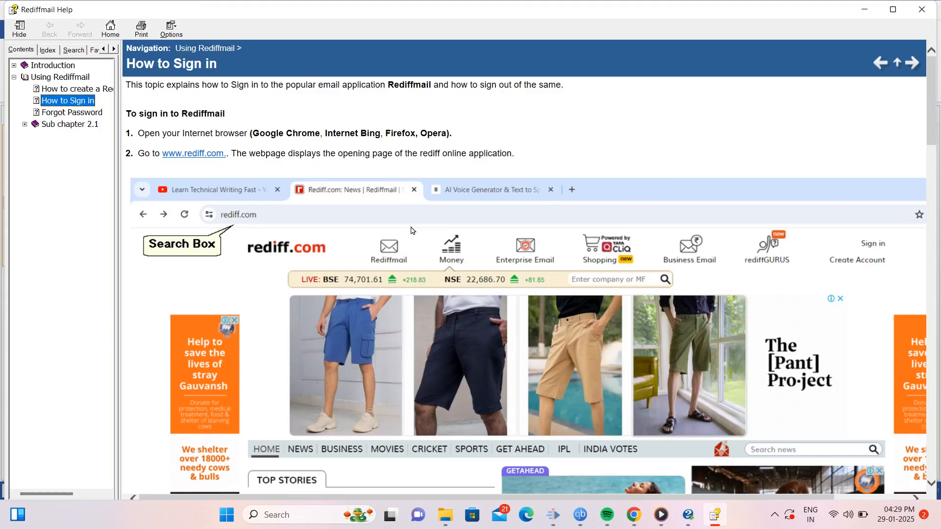
# Step: Switch back to Help+Manual and check the path of the CHM file to distribute in the compiler messages
pyautogui.click(687, 519)
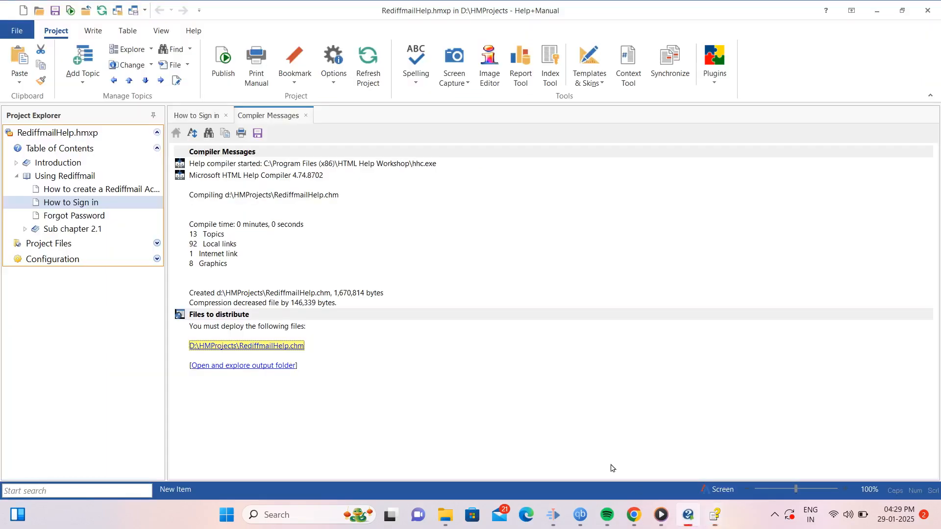
pyautogui.click(223, 353)
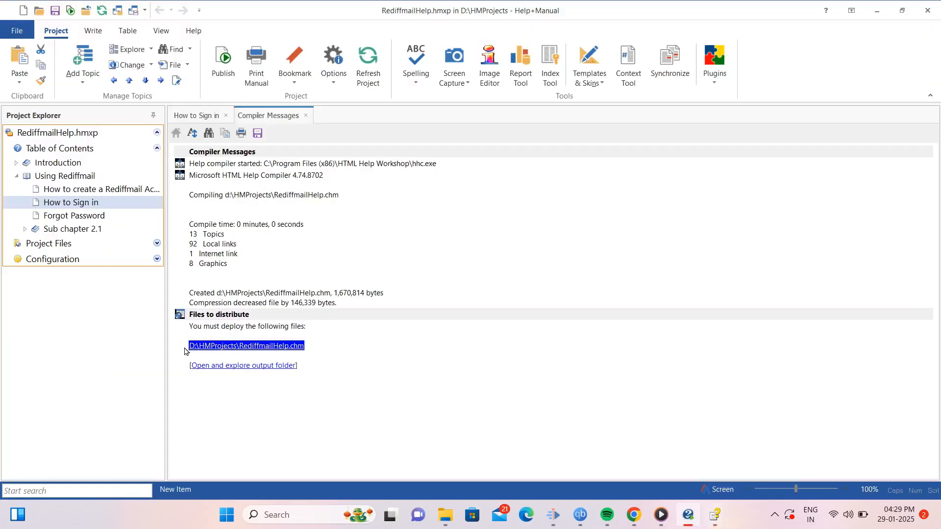
pyautogui.click(401, 356)
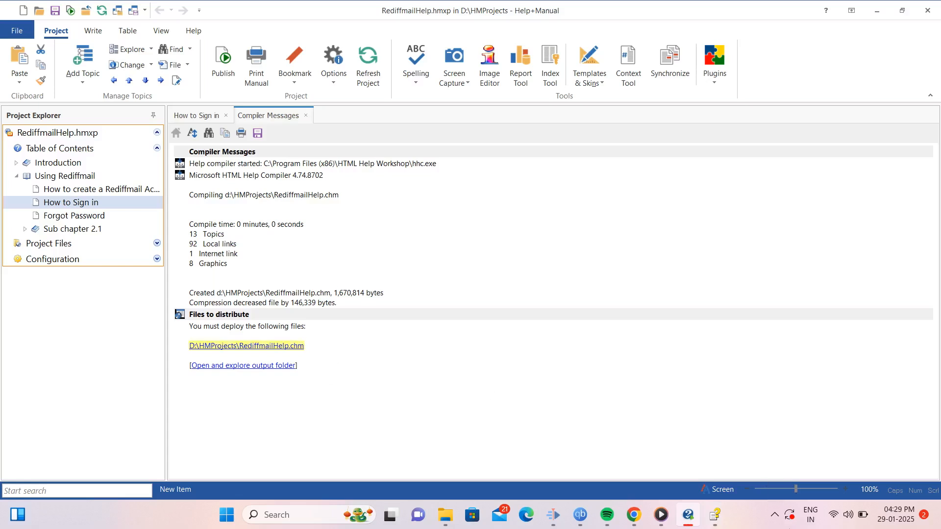
pyautogui.moveTo(714, 519)
# Step: Reopen the project's publishing options and set the publish format to Adobe PDF
pyautogui.click(218, 78)
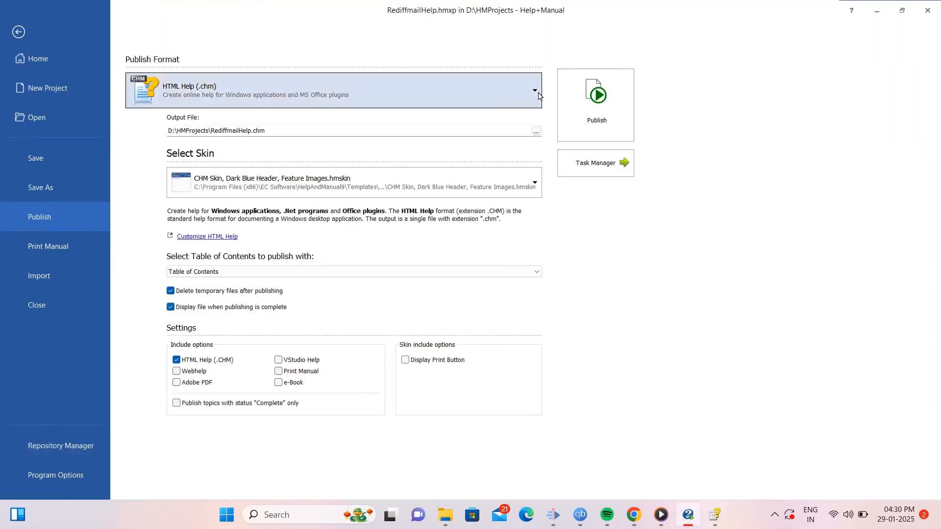
pyautogui.click(526, 94)
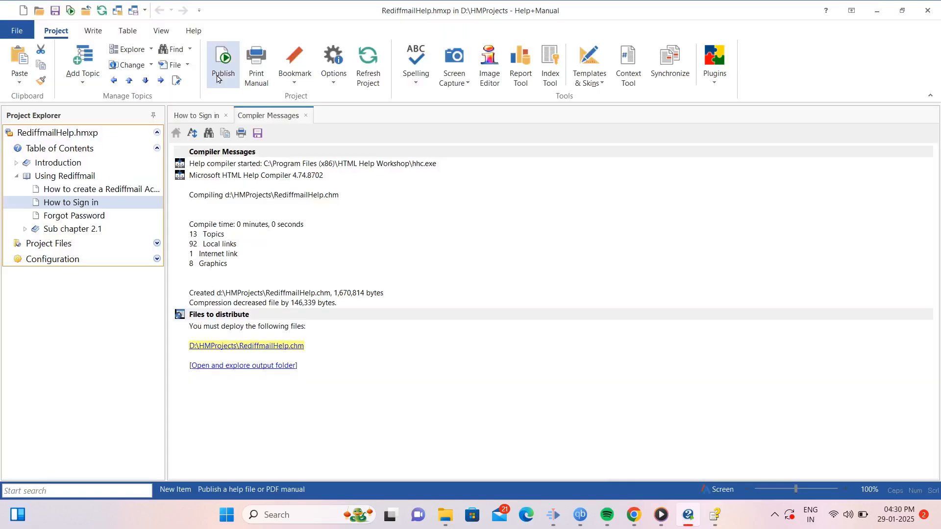
pyautogui.click(219, 73)
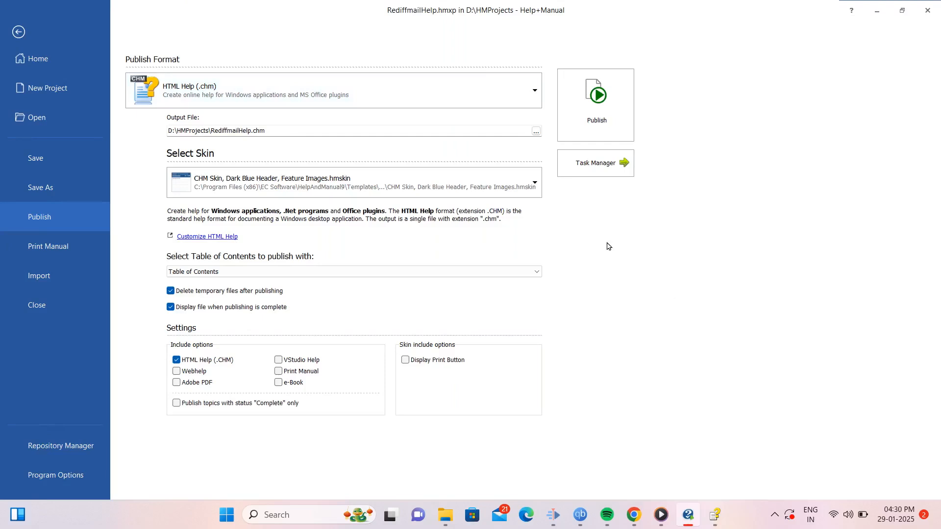
pyautogui.click(527, 94)
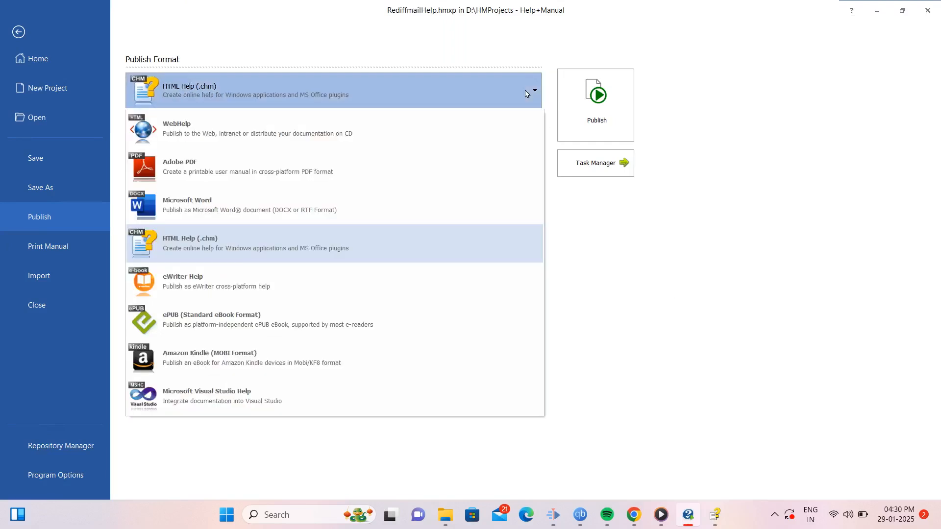
pyautogui.click(413, 174)
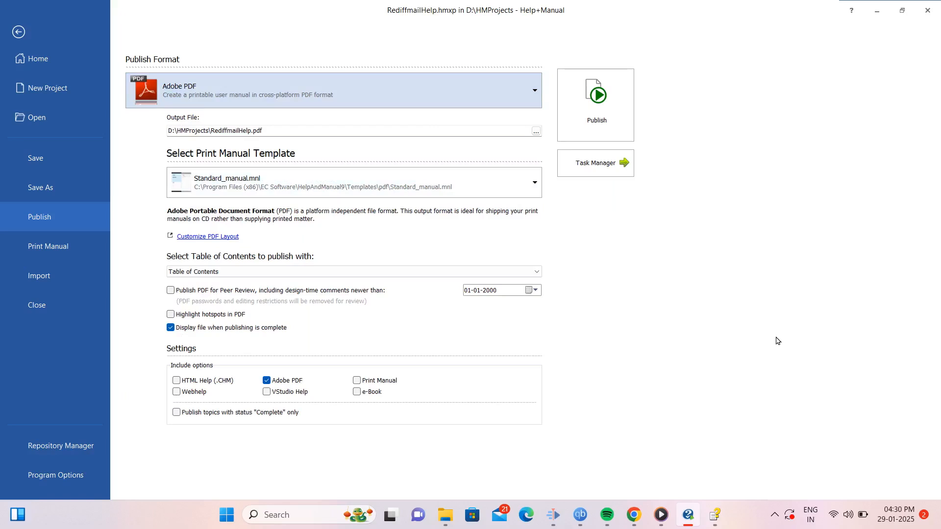
pyautogui.click(530, 93)
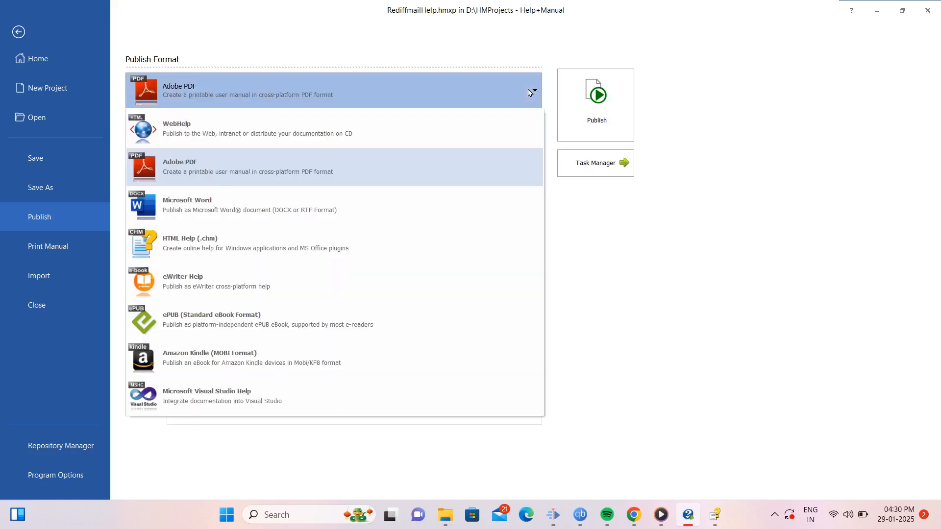
pyautogui.click(419, 172)
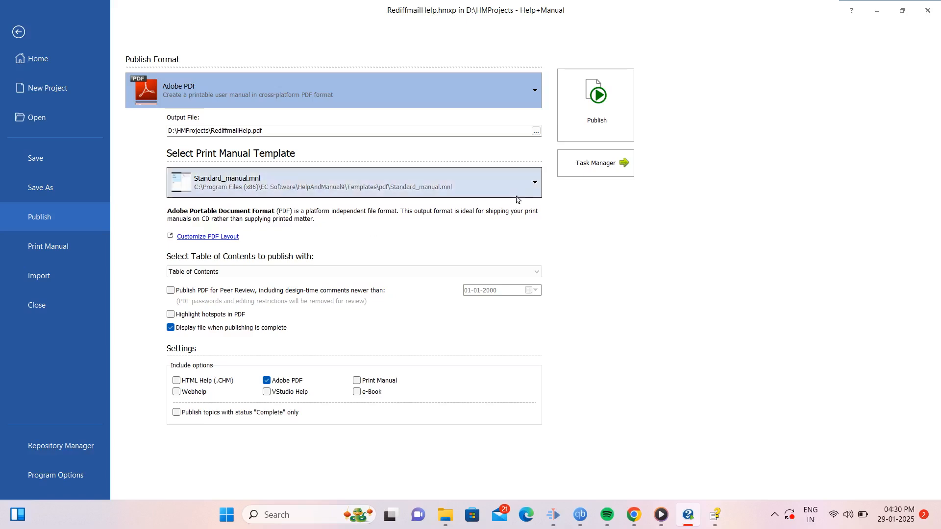
# Step: Review the available print manual templates, keep Standard_manual.mnl, and publish the project to RediffmailHelp.pdf
pyautogui.click(530, 187)
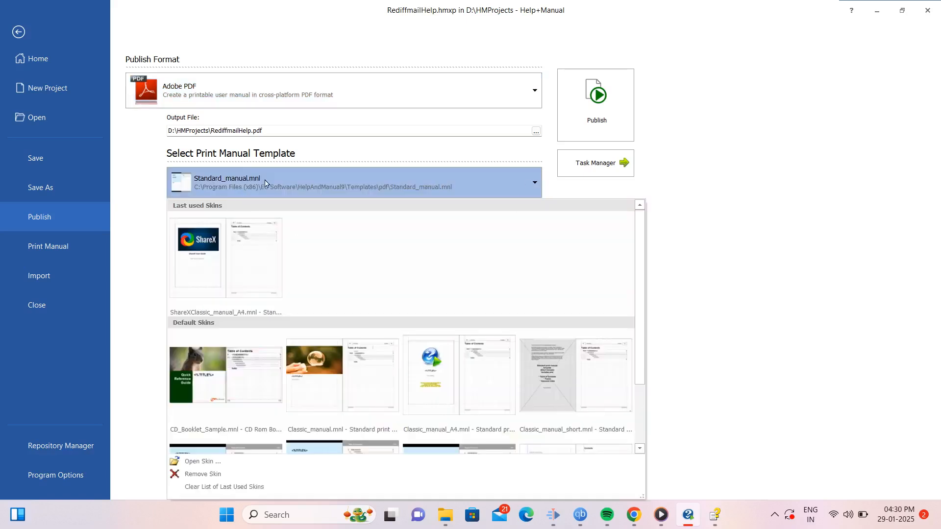
pyautogui.click(492, 184)
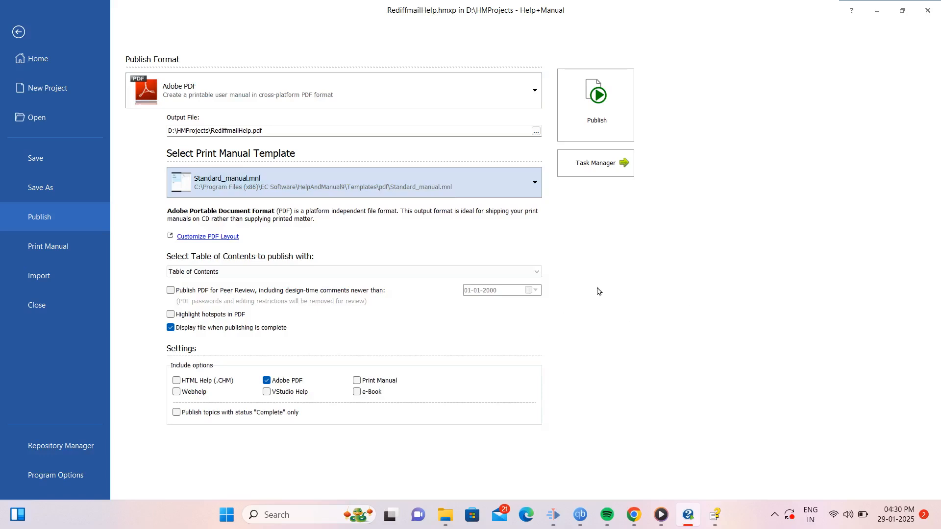
pyautogui.click(597, 127)
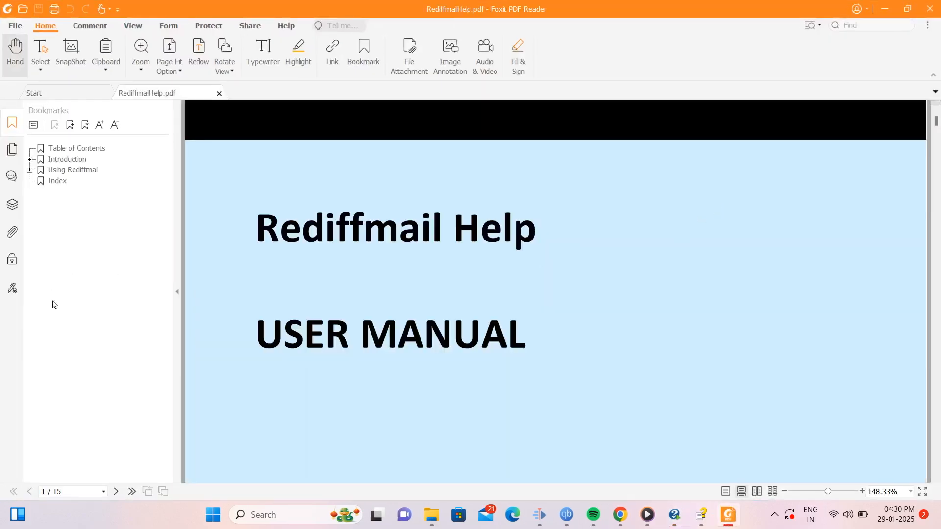
# Step: Look through the published PDF to its table of contents and follow the link to "How to Sign in"
pyautogui.scroll(-10, 273, 259)
pyautogui.scroll(-12, 265, 264)
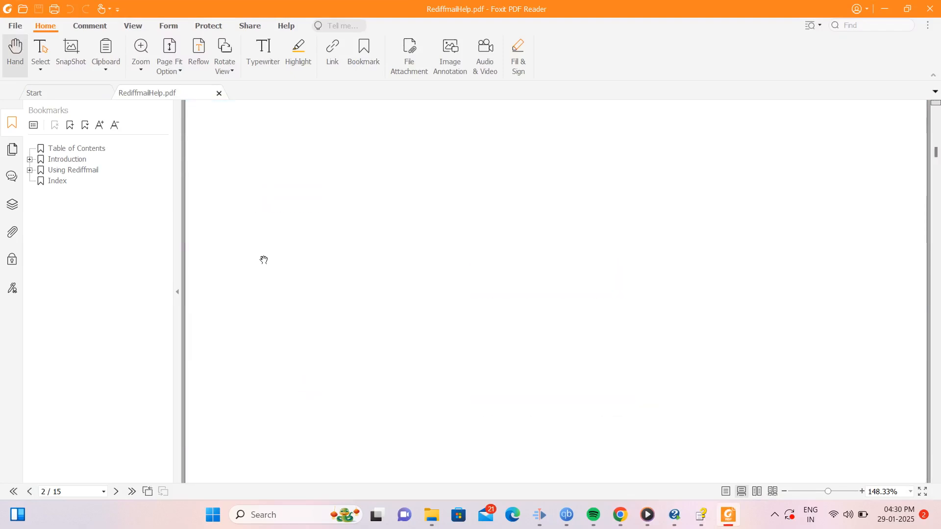
pyautogui.scroll(-10, 264, 259)
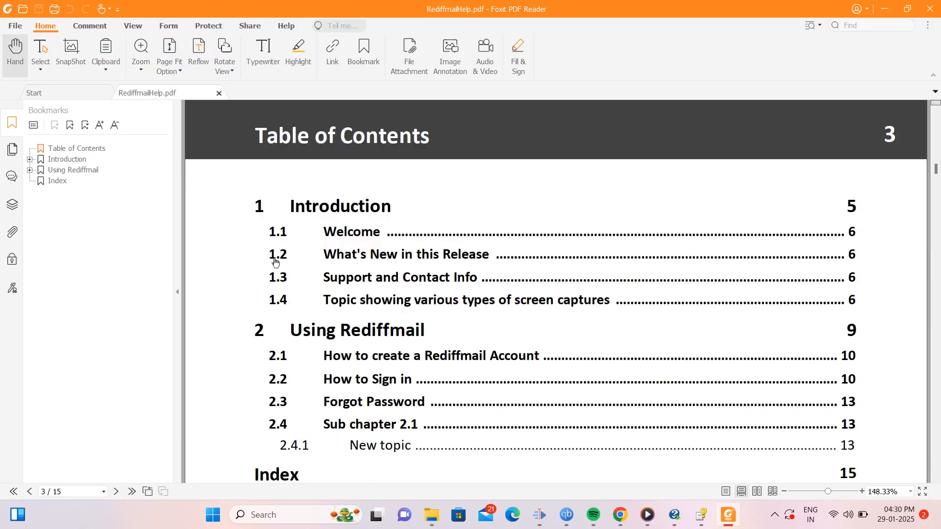
pyautogui.scroll(-1, 419, 279)
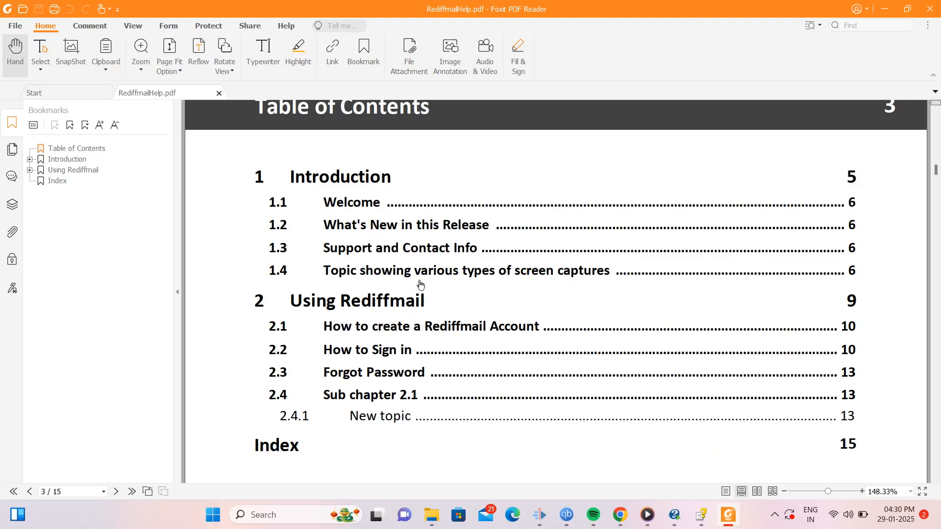
pyautogui.click(372, 355)
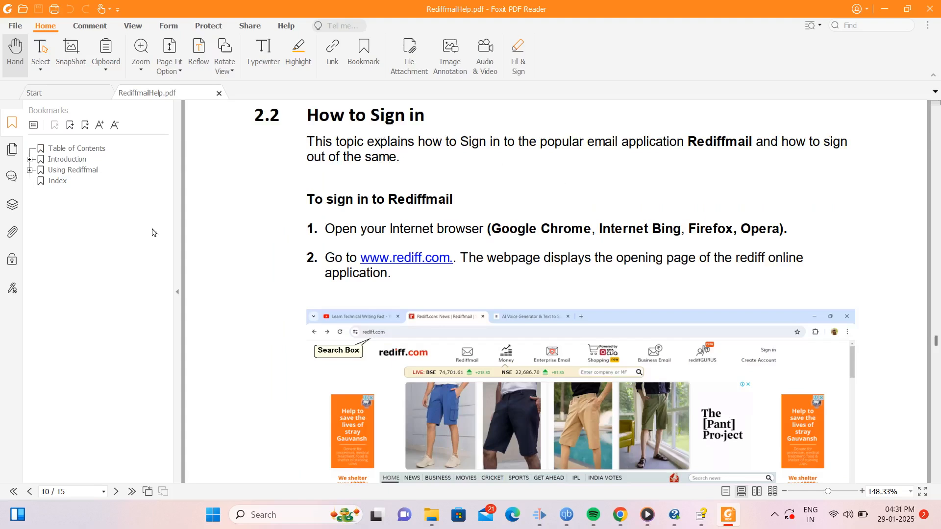
# Step: Go to the PDF's Index, look through its keywords, and follow the page link of the "log in" entry
pyautogui.click(57, 181)
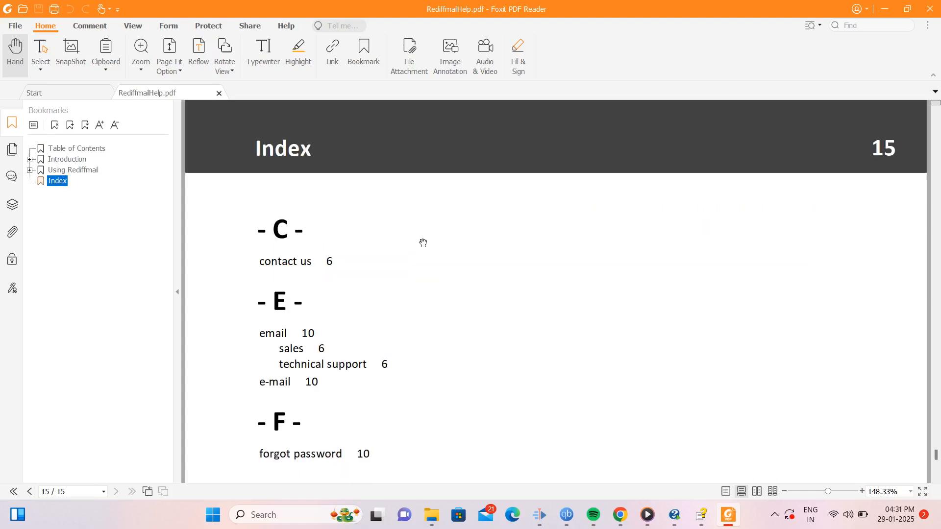
pyautogui.scroll(-3, 435, 273)
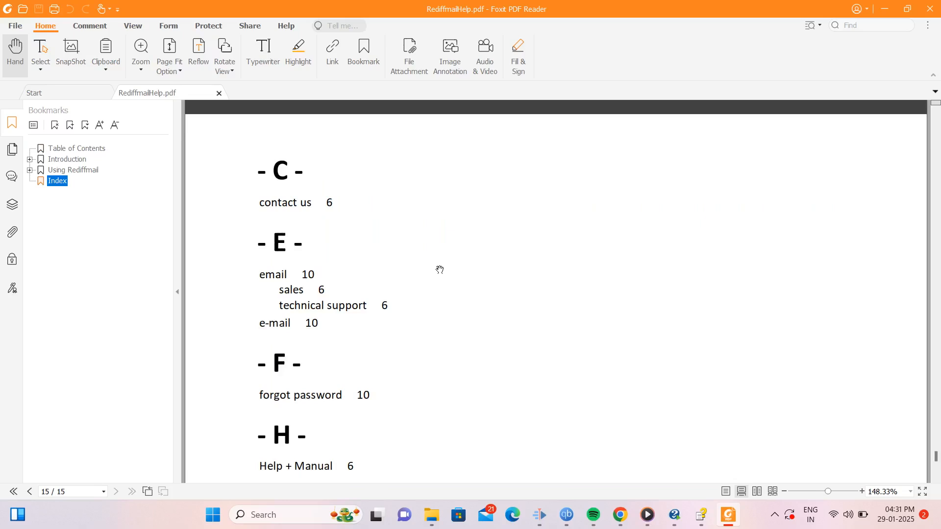
pyautogui.scroll(-1, 440, 270)
pyautogui.scroll(-3, 439, 270)
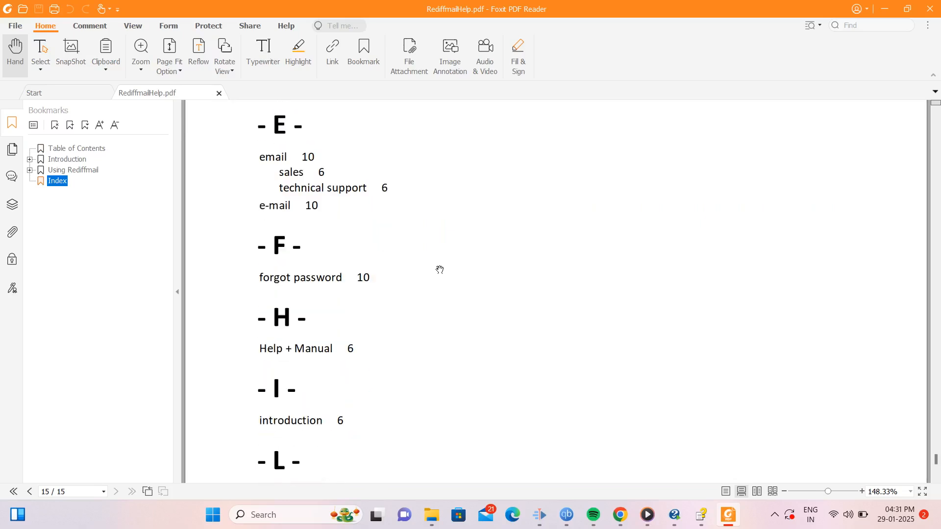
pyautogui.scroll(-1, 440, 270)
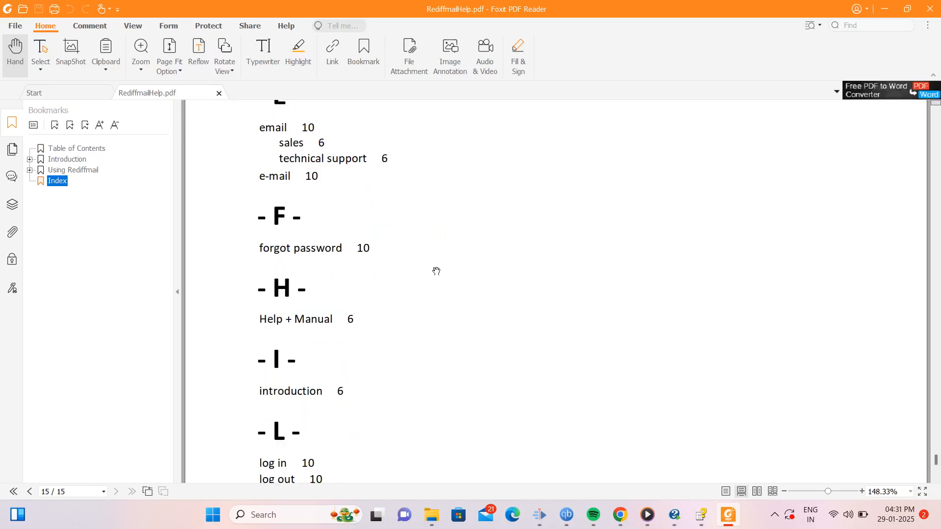
pyautogui.scroll(-2, 436, 271)
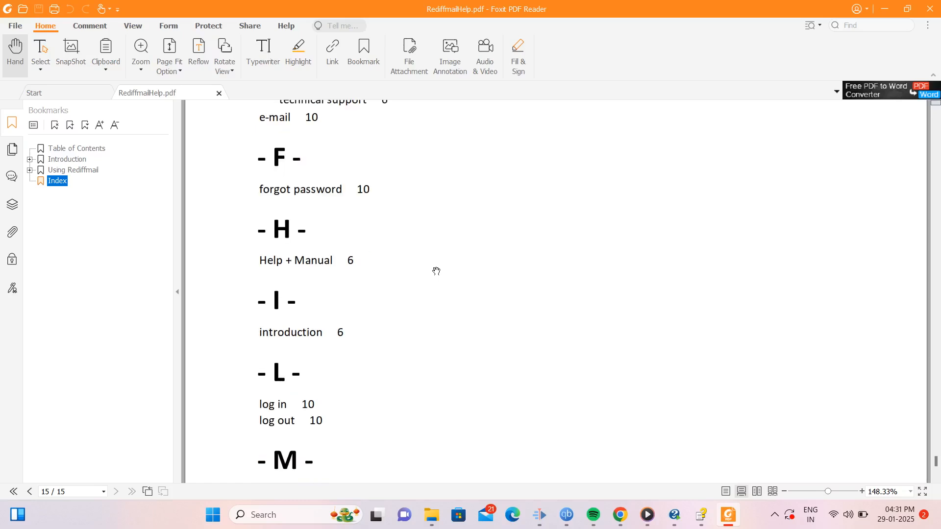
pyautogui.click(308, 407)
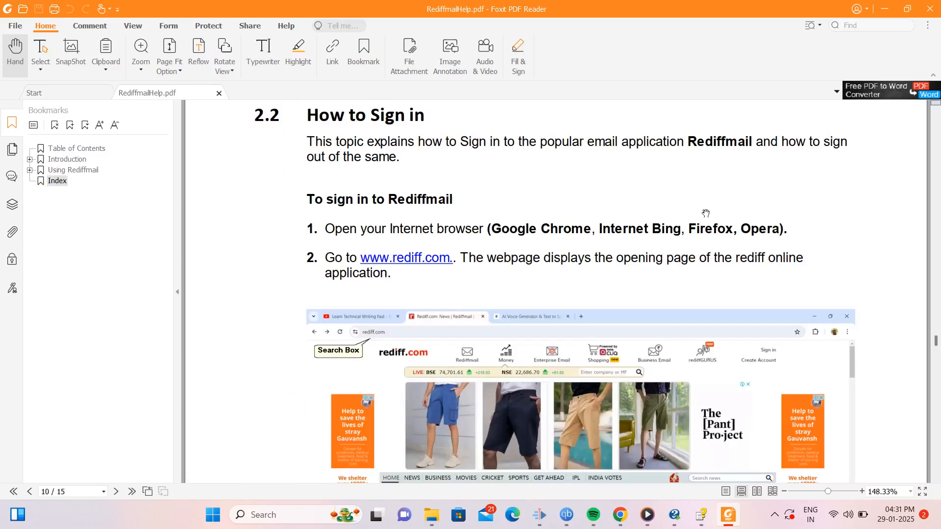
# Step: Switch back to Help+Manual, set the publish format to eWriter Help, and publish the project to RediffmailHelp.ewriter
pyautogui.click(885, 8)
pyautogui.moveTo(674, 520)
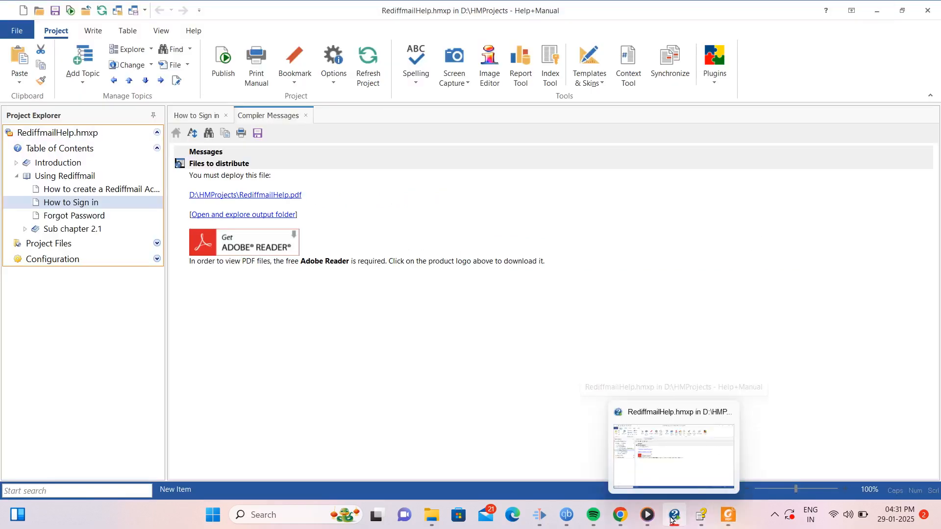
pyautogui.click(220, 79)
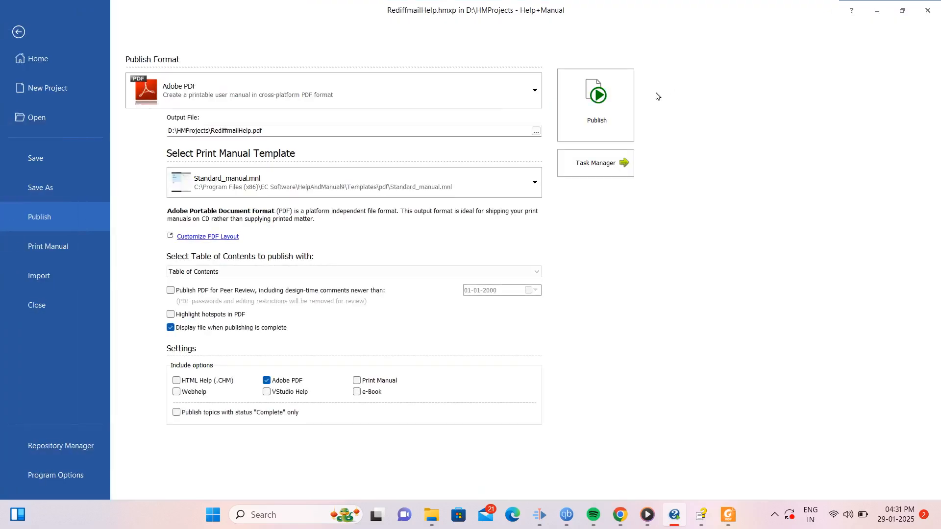
pyautogui.click(532, 94)
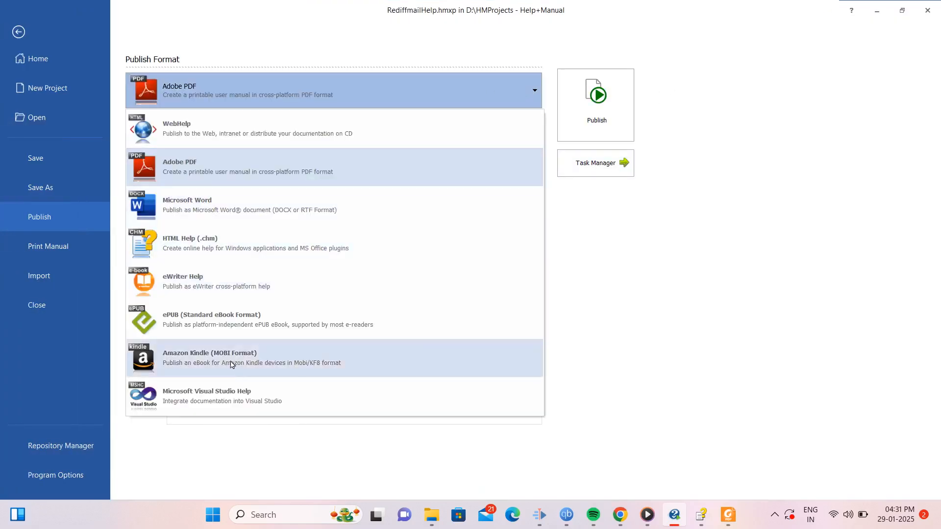
pyautogui.click(214, 293)
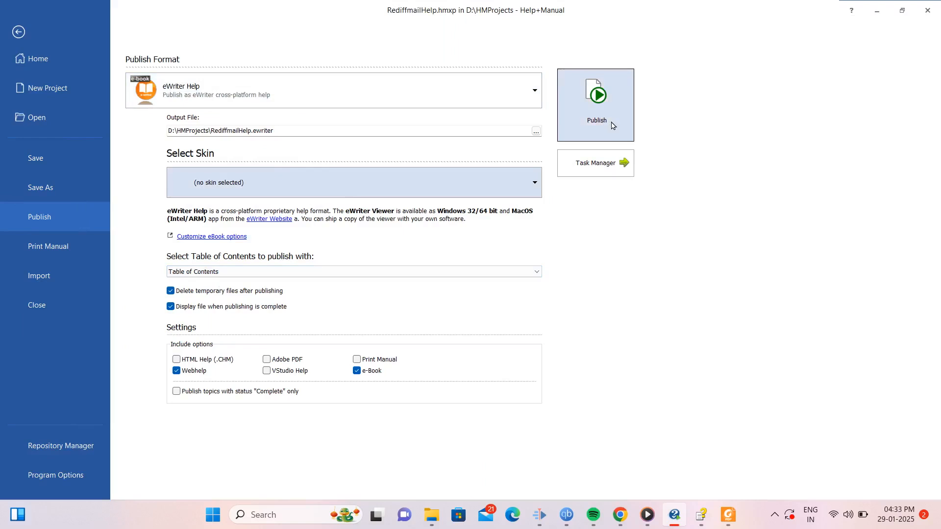
pyautogui.click(608, 122)
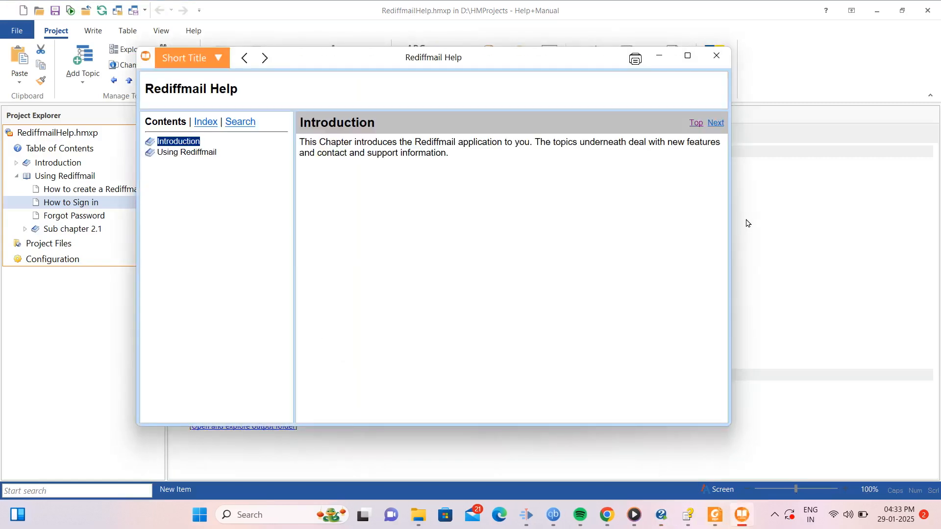
# Step: Expand both chapters in the published eWriter help, view the "How to Sign in" topic, go back to Introduction, and close the viewer
pyautogui.click(150, 150)
pyautogui.click(149, 144)
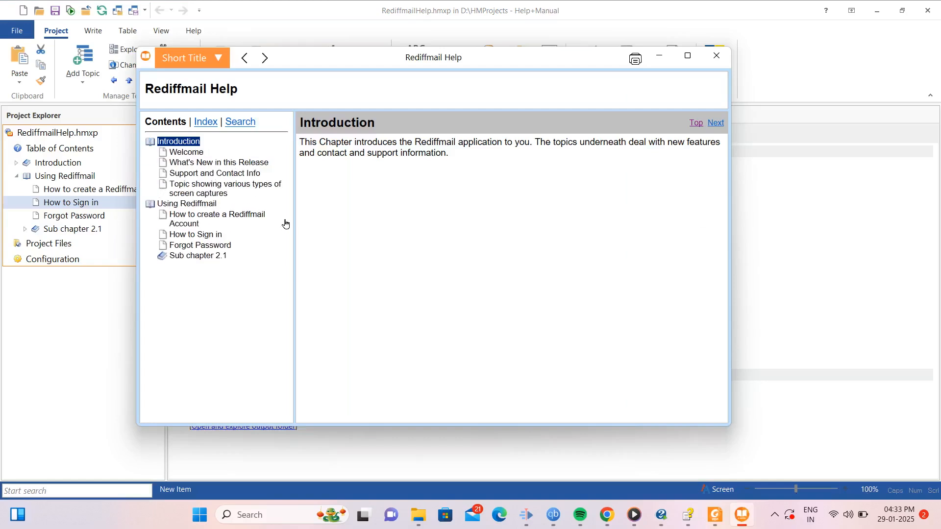
pyautogui.click(201, 236)
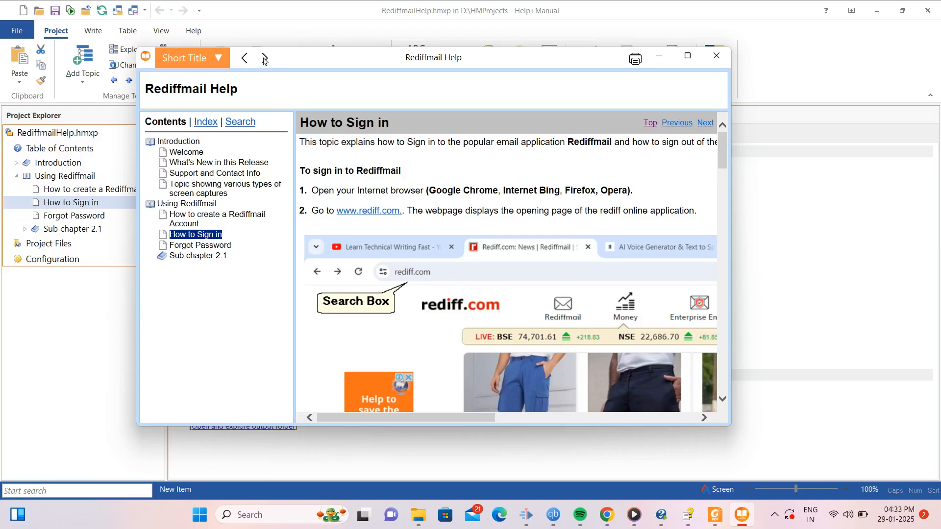
pyautogui.click(245, 59)
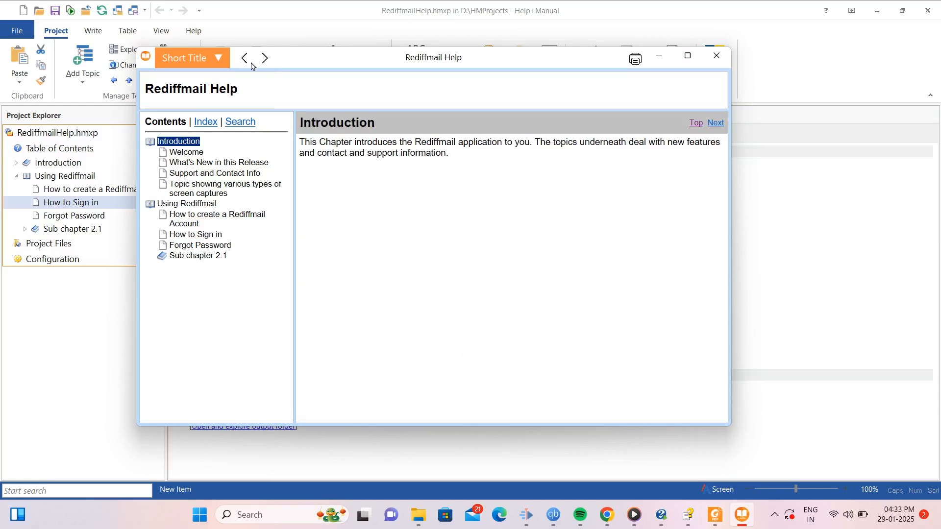
pyautogui.click(715, 57)
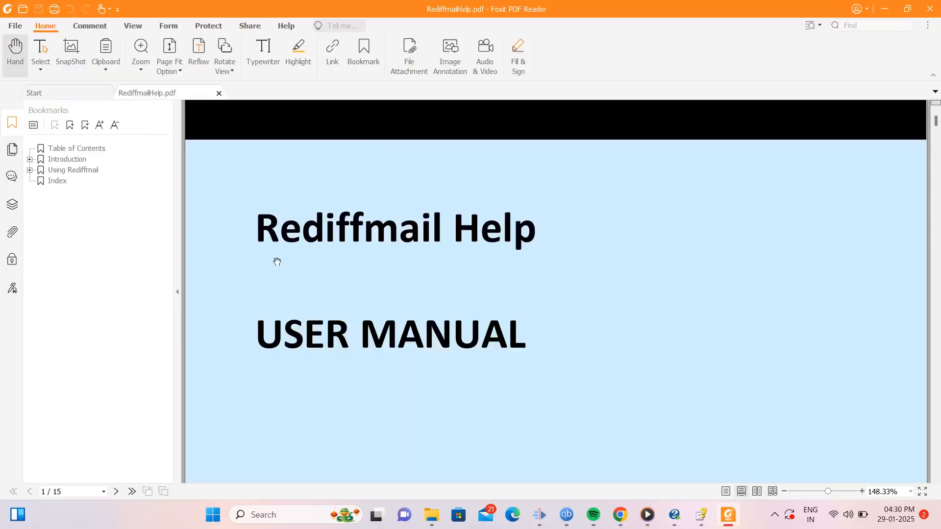
# Step: Page through RediffmailHelp.pdf from its cover to the table of contents and follow the "How to Sign in" entry
pyautogui.scroll(-10, 275, 259)
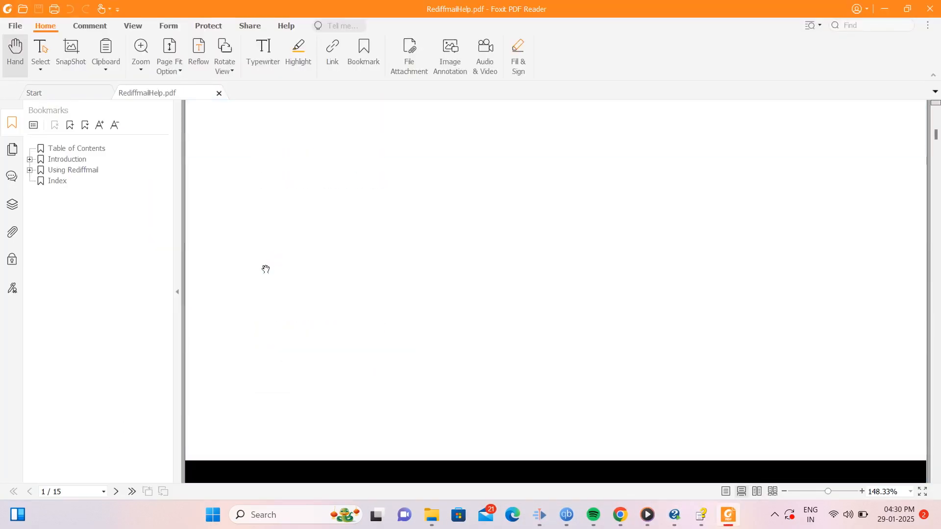
pyautogui.scroll(-12, 261, 268)
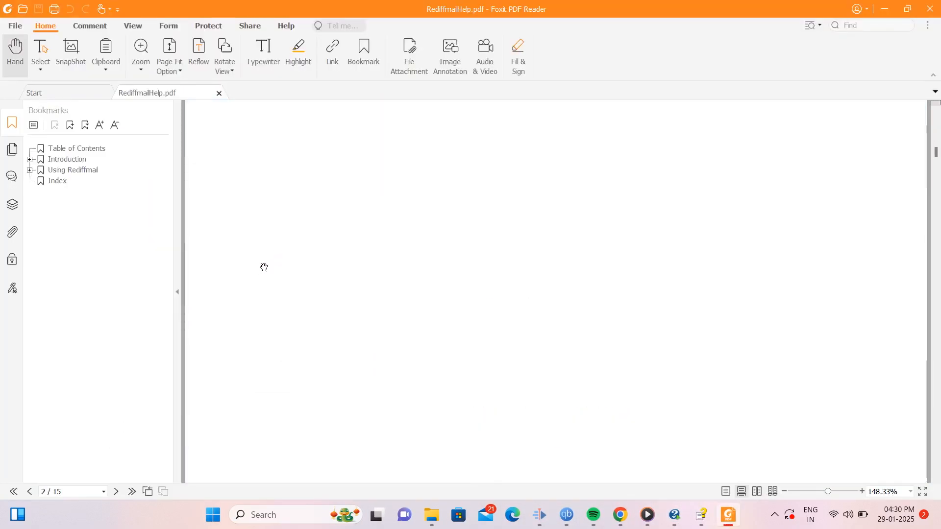
pyautogui.scroll(-5, 236, 257)
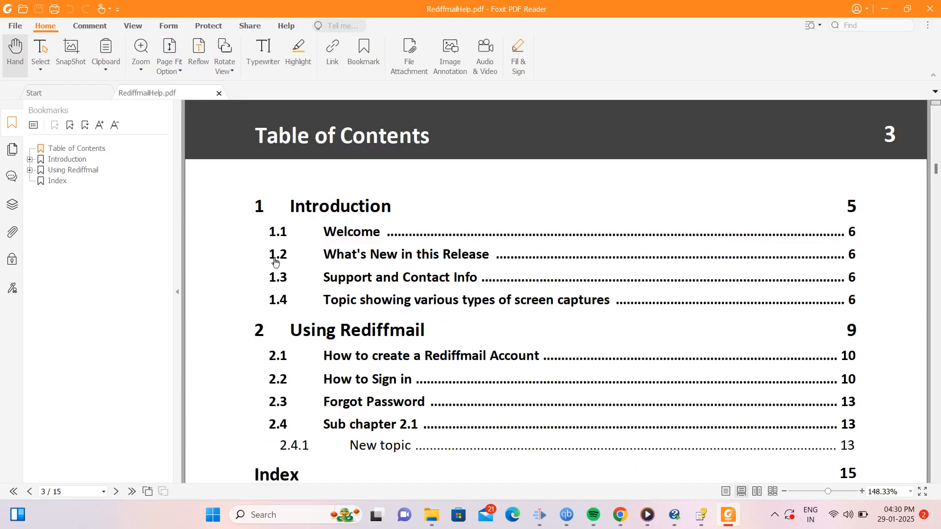
pyautogui.scroll(-1, 420, 281)
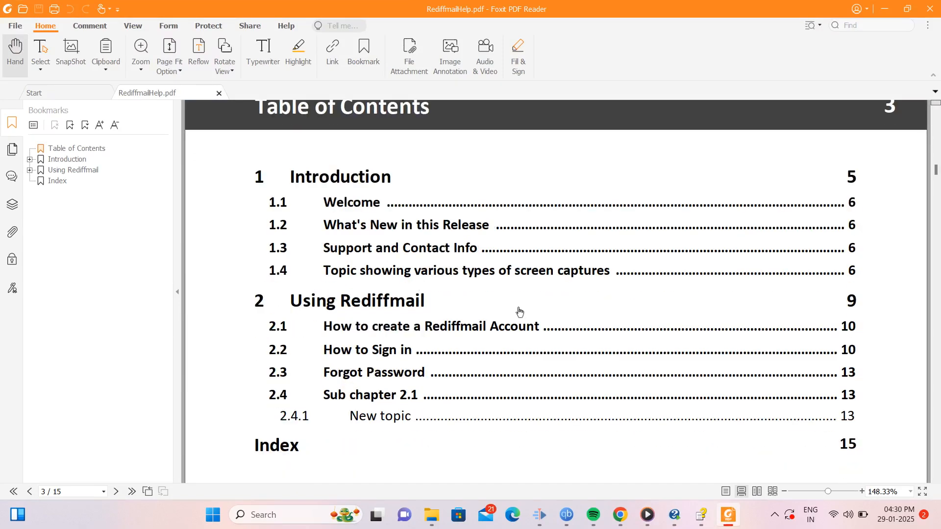
pyautogui.click(373, 356)
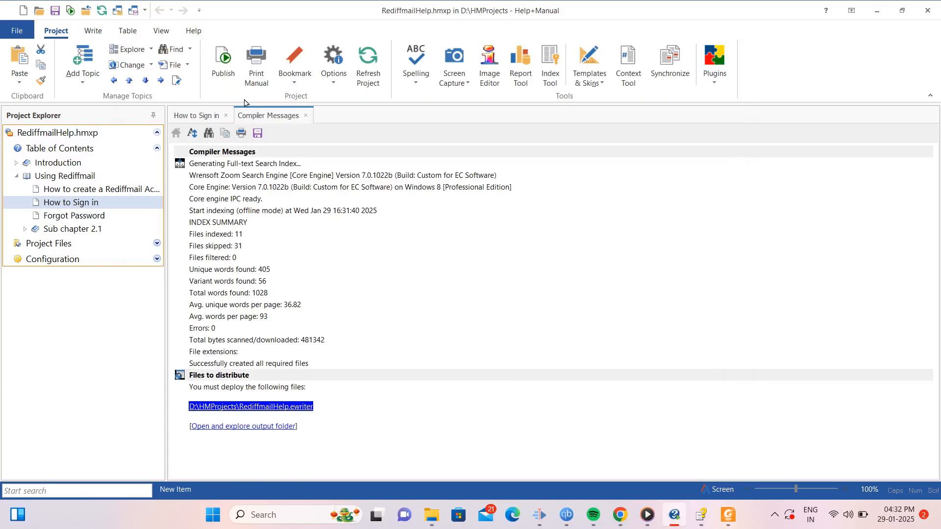
# Step: Open the project's Print Manual options in Help+Manual and review the available printers and the manual template choice
pyautogui.click(254, 79)
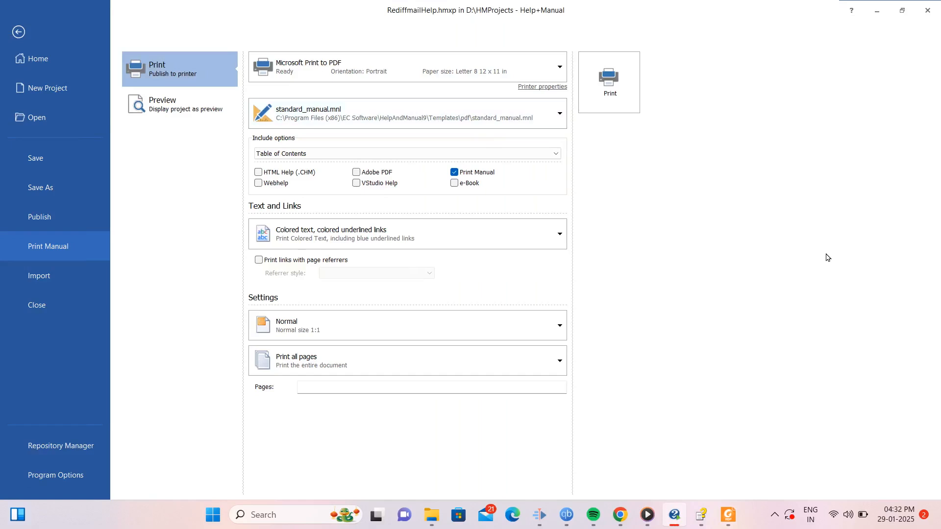
pyautogui.click(561, 70)
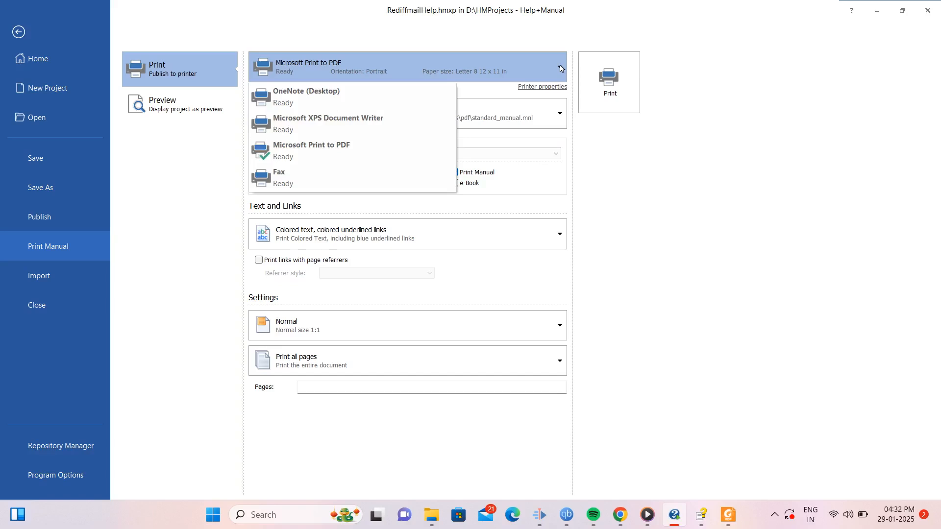
pyautogui.click(561, 69)
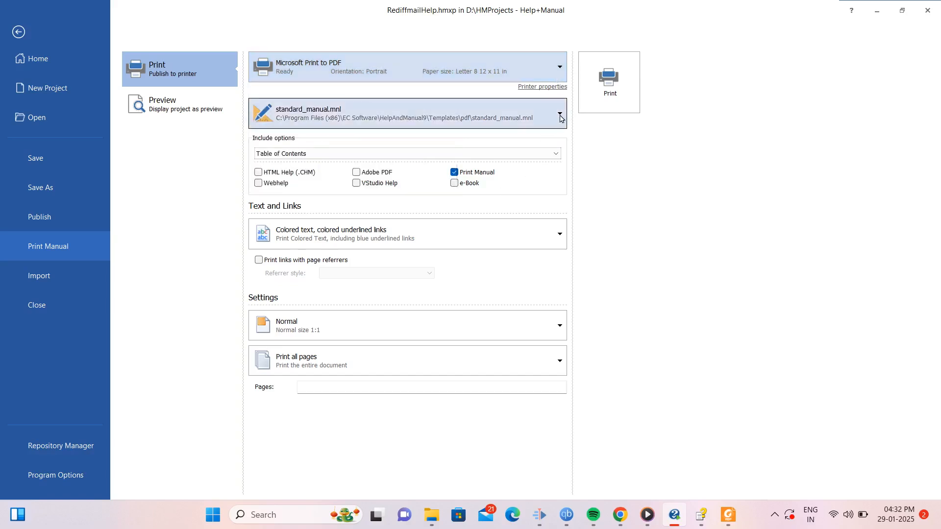
pyautogui.click(560, 115)
pyautogui.click(560, 116)
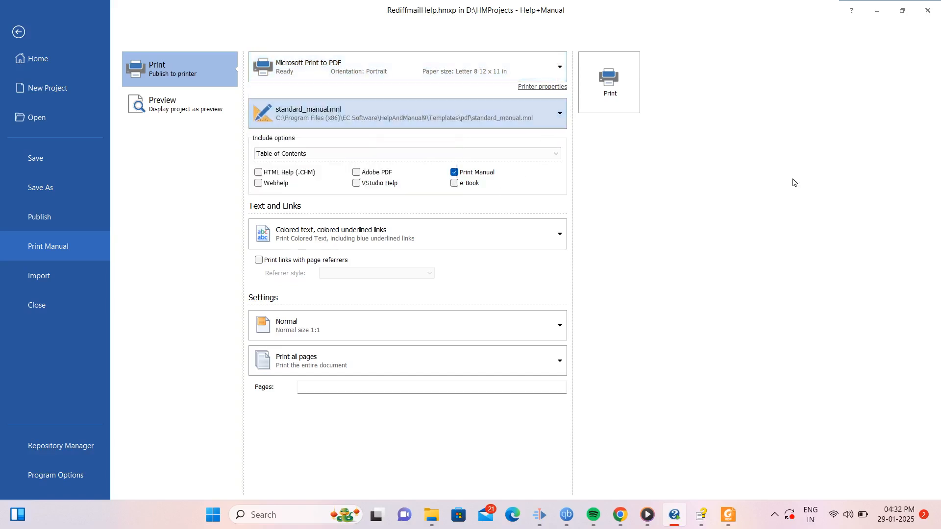